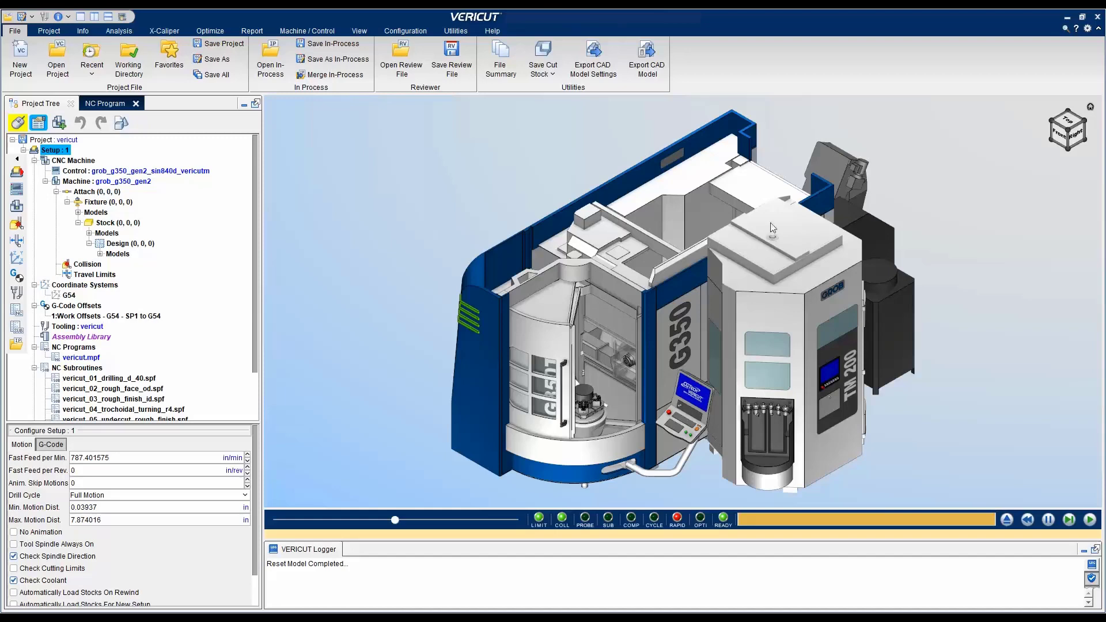
Right-click an empty spot on the ribbon to show its customization menu
right_click(767, 61)
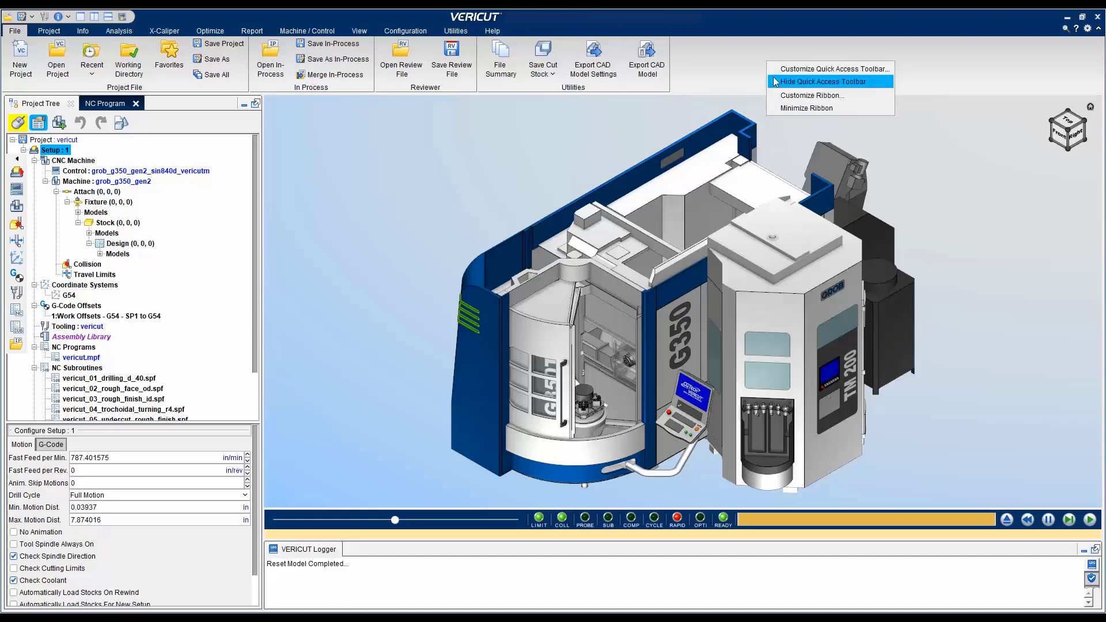
Open Customize Ribbon and select the X-Caliper tab's Feature / History group
click(775, 95)
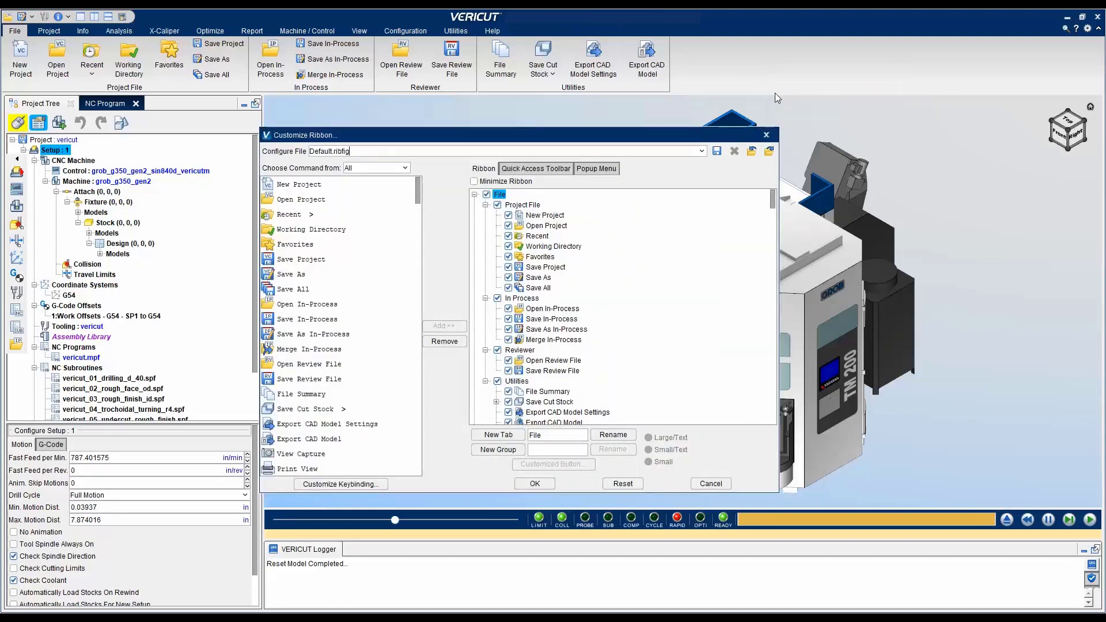
scroll(776, 202, down, 1)
scroll(773, 202, up, 1)
scroll(774, 214, down, 5)
drag(774, 213, 773, 280)
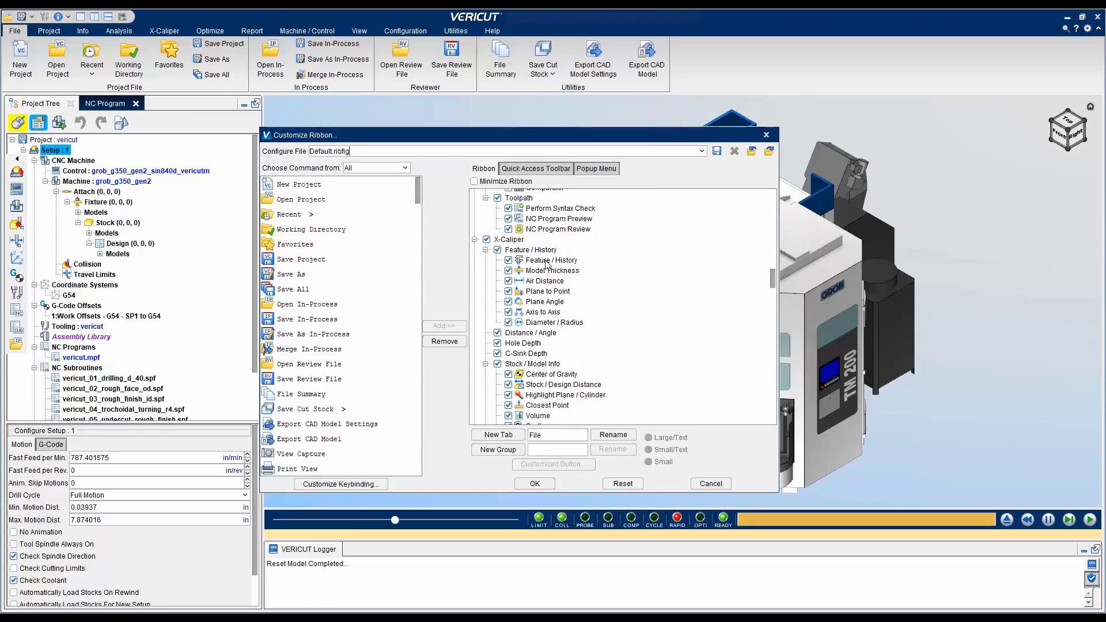
click(530, 250)
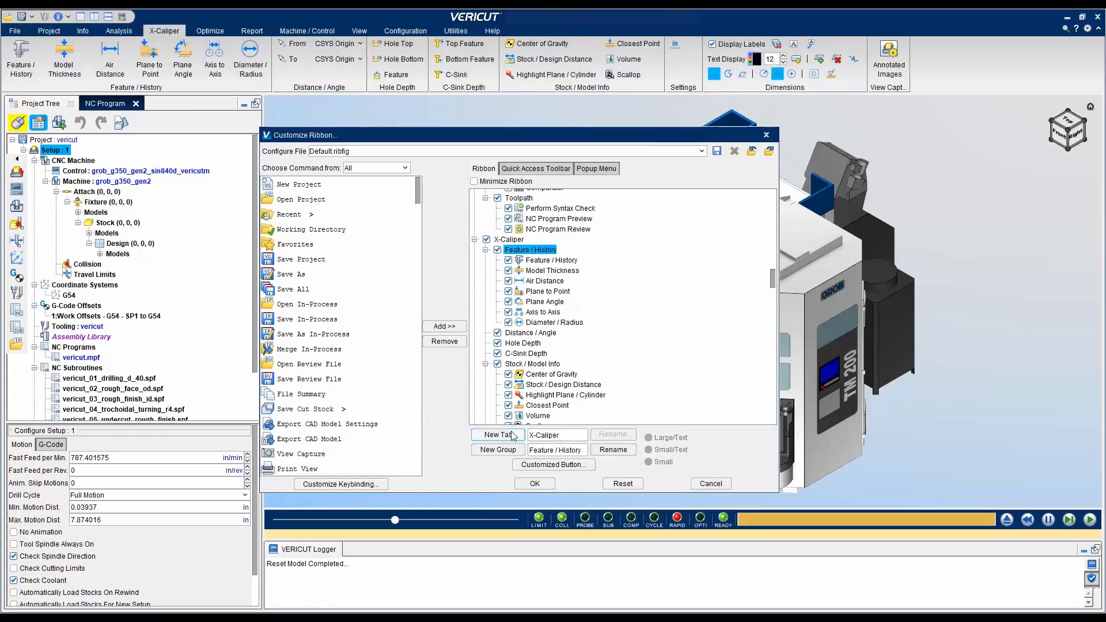
Create a new group in the X-Caliper tab named 'Section'
click(498, 449)
triple_click(566, 452)
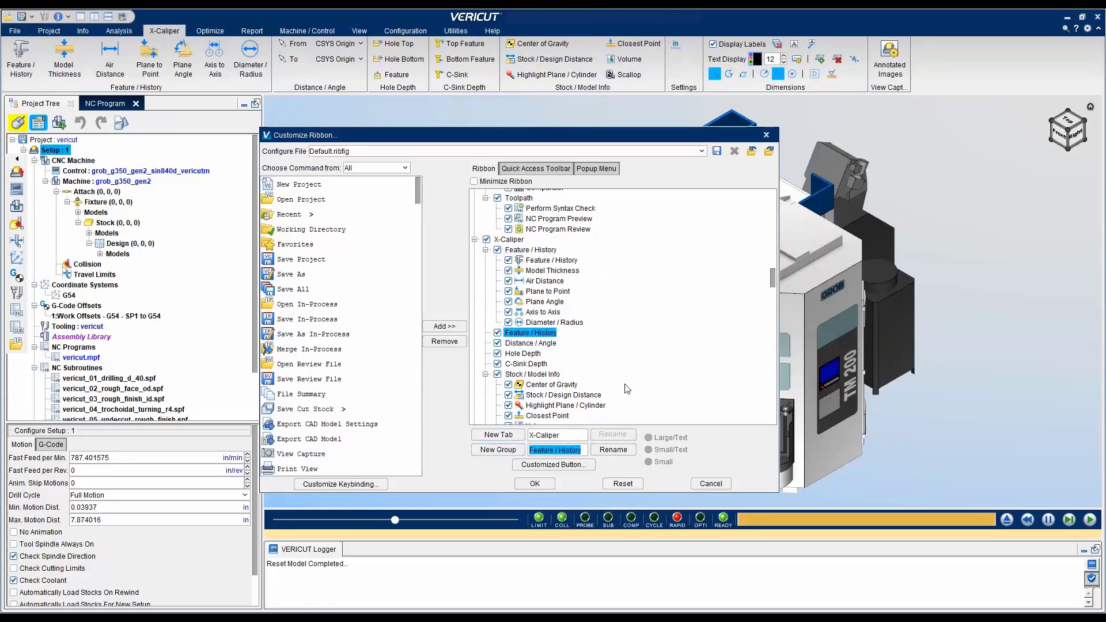
text(Section)
click(614, 450)
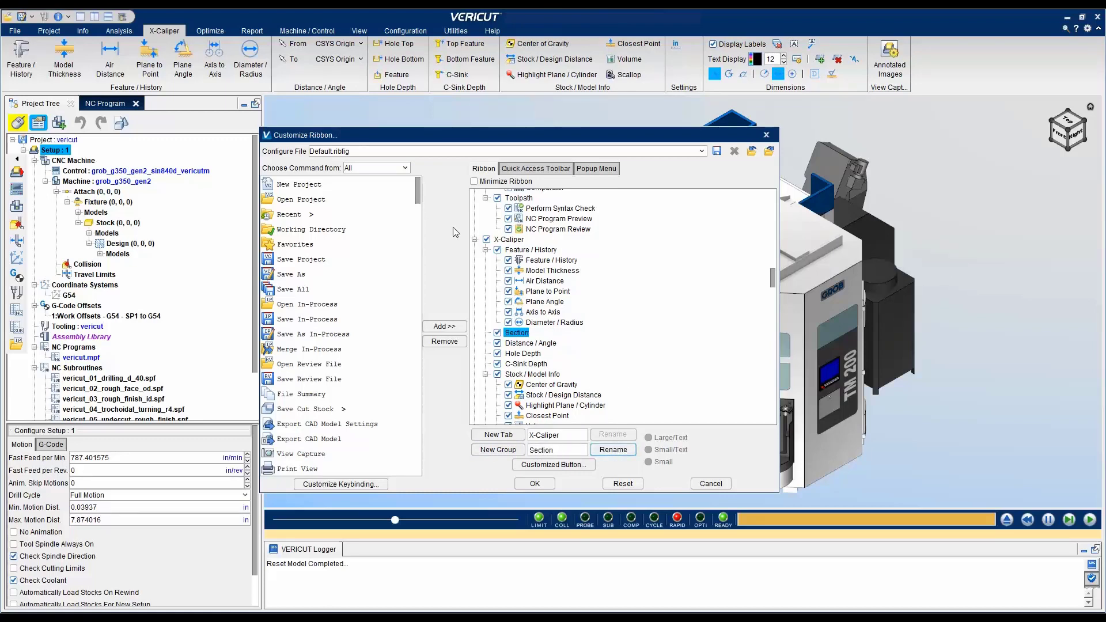
Add the Section command from the View category to the Section group
click(403, 172)
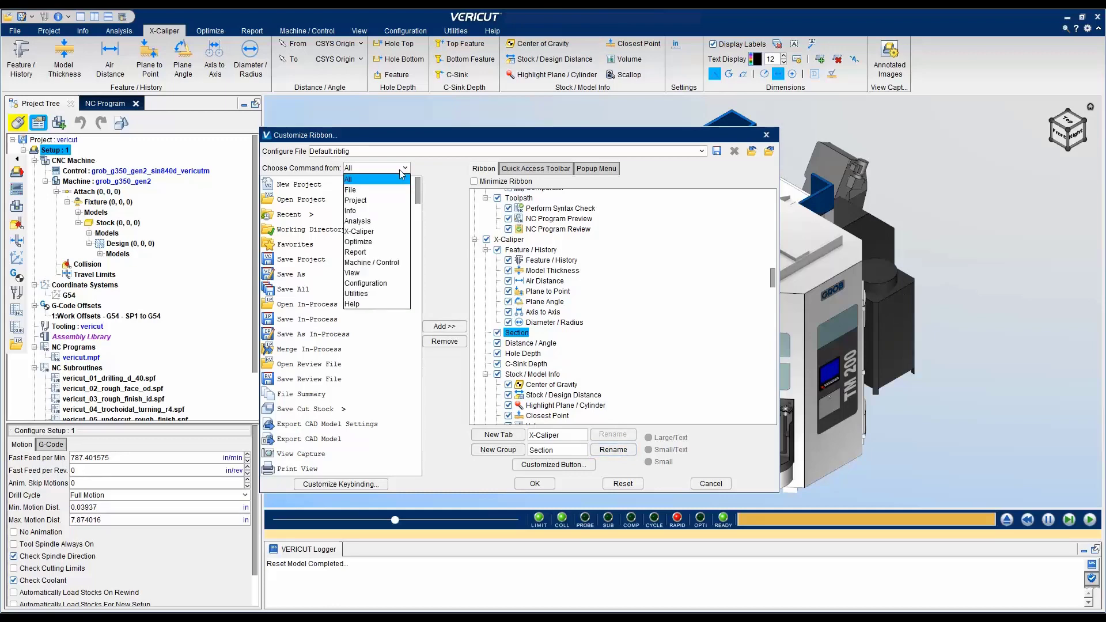
click(381, 273)
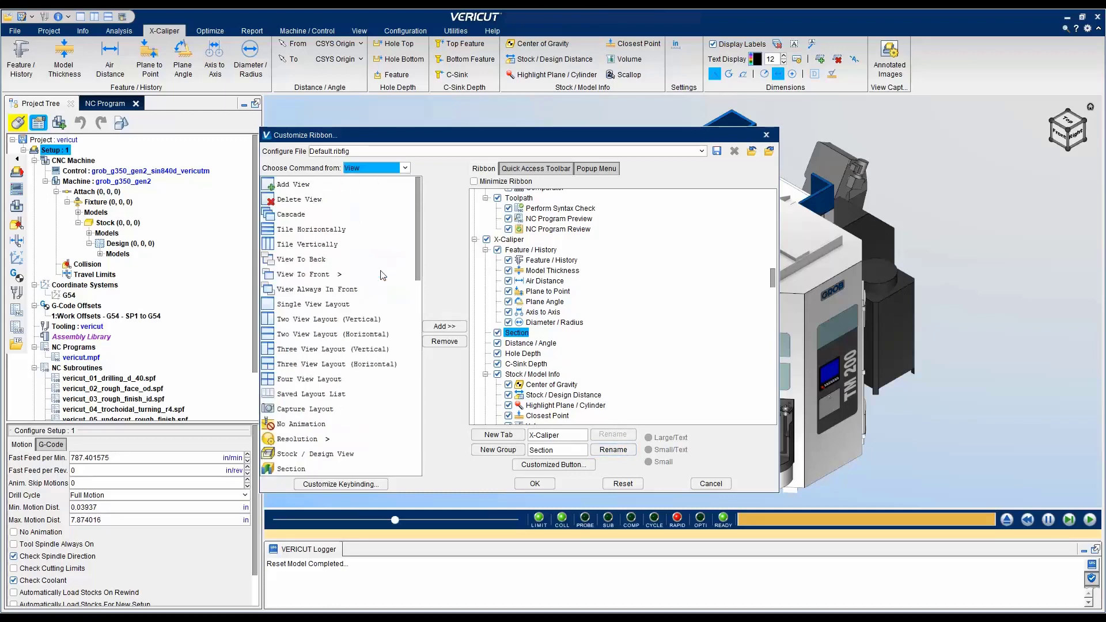
click(303, 469)
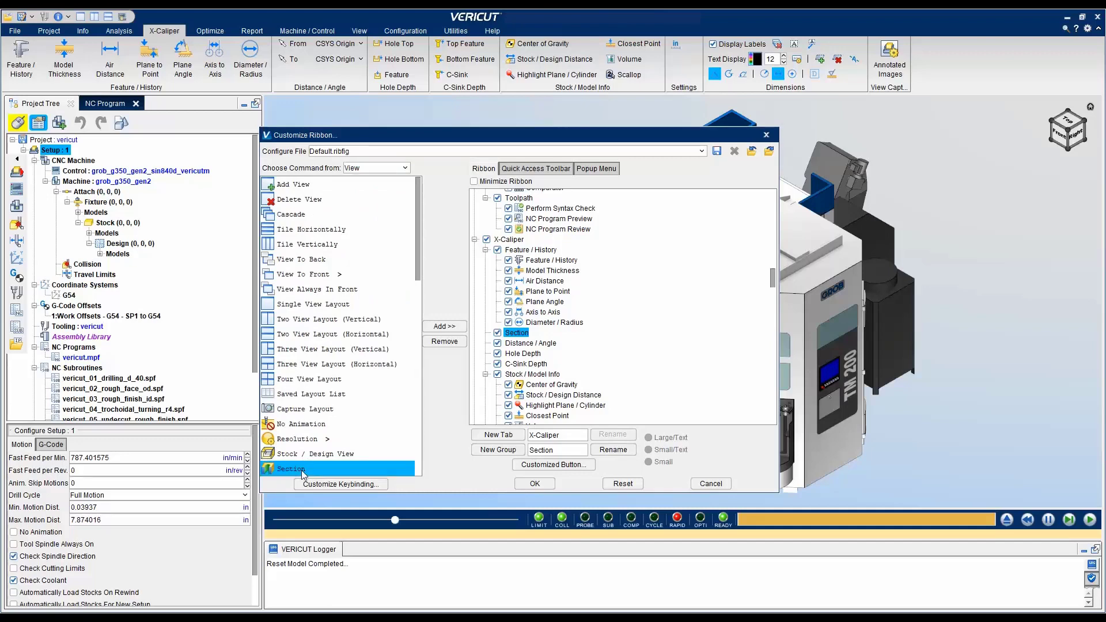
click(442, 328)
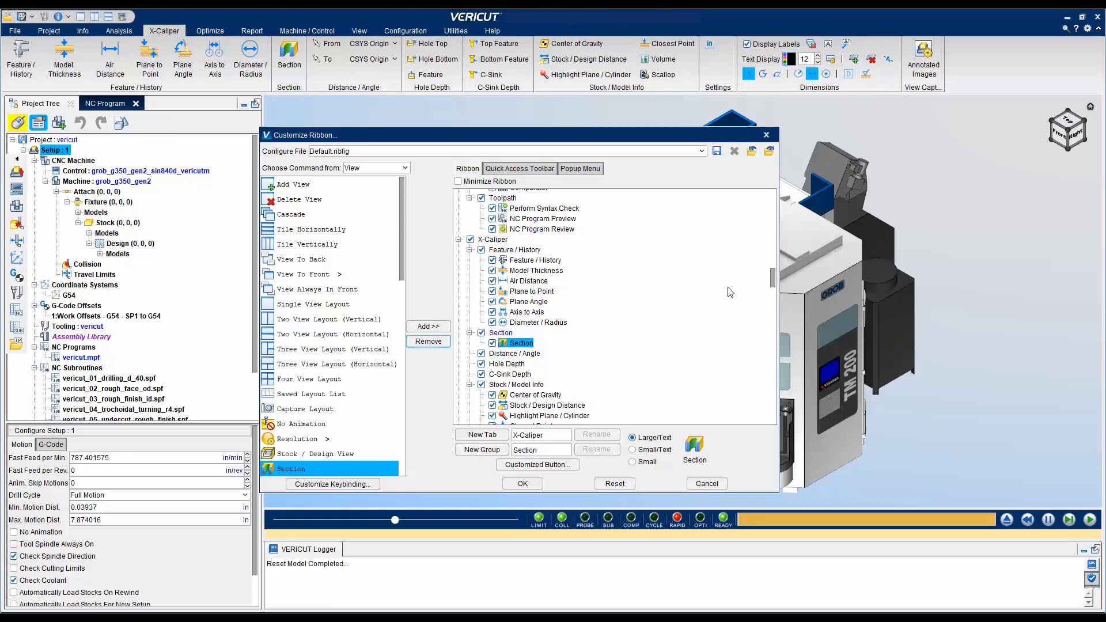
Hide Center of Gravity, Volume and Scallop, and set Stock / Design Distance to Large/Text
drag(773, 285, 773, 294)
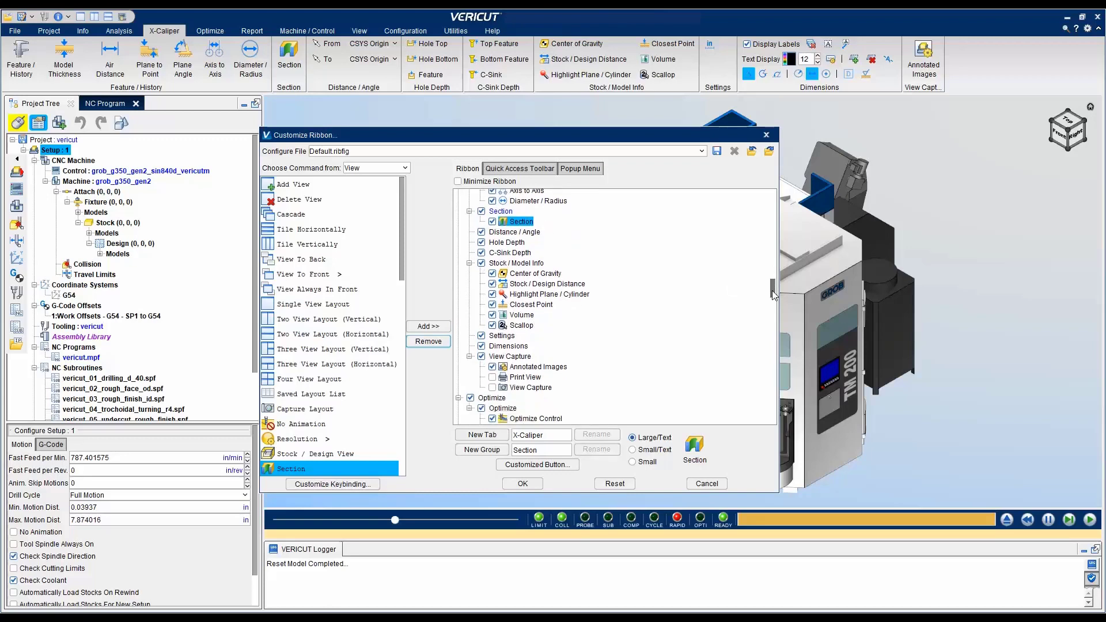
click(493, 274)
click(493, 314)
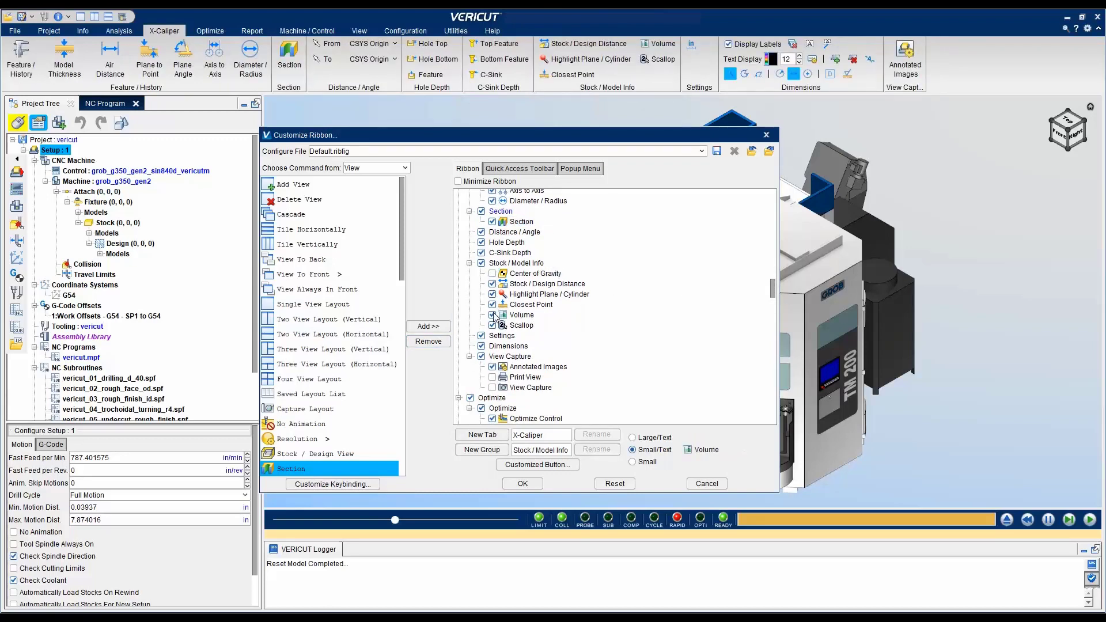
click(493, 325)
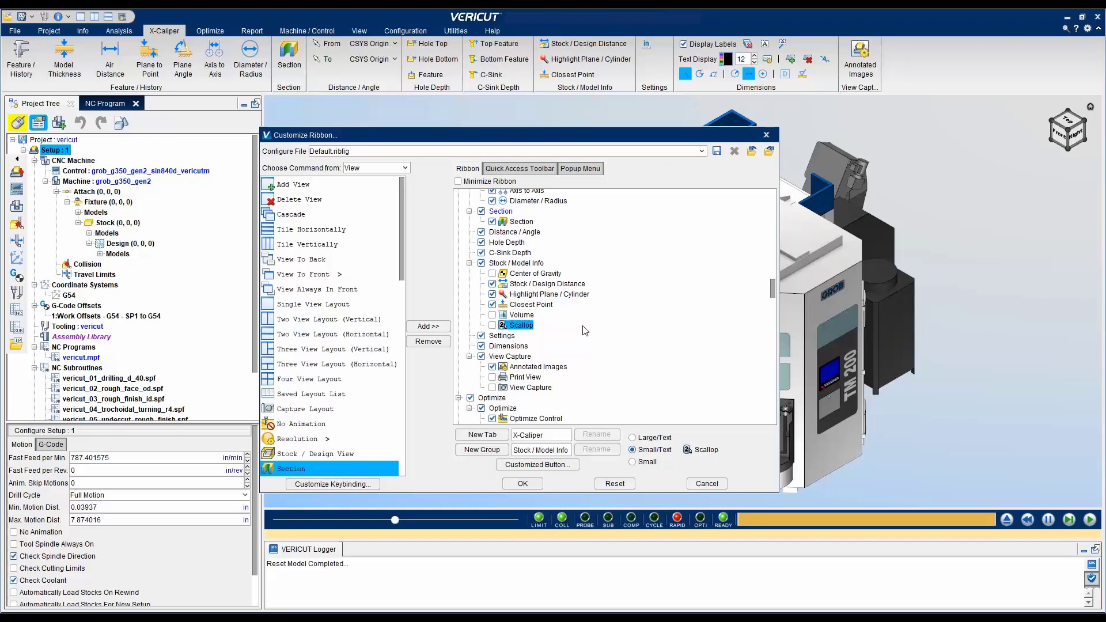
click(562, 286)
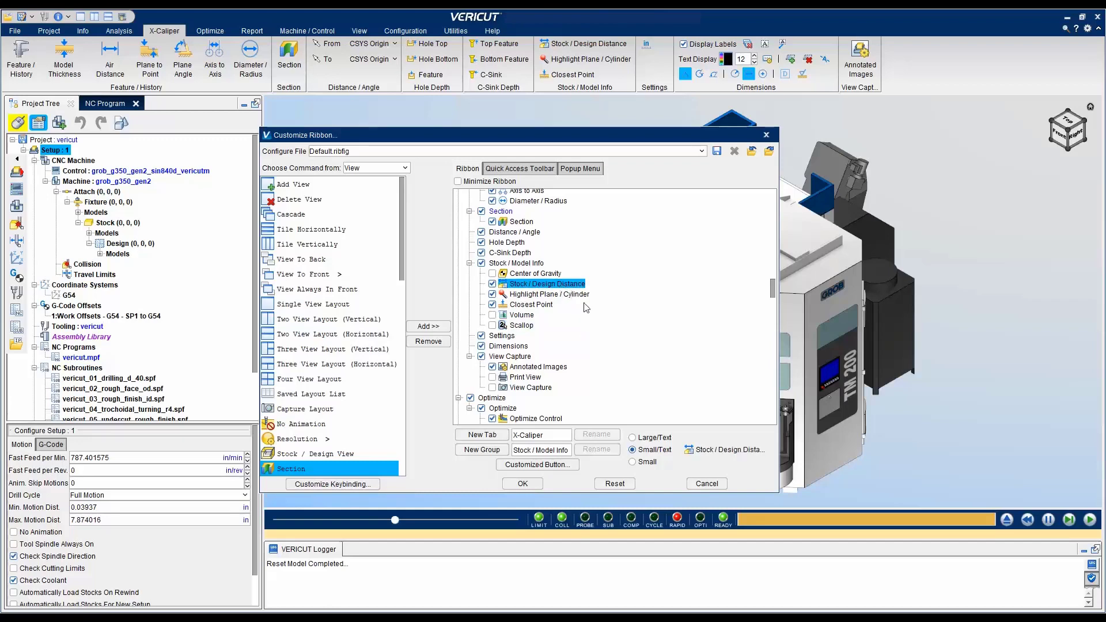
click(633, 439)
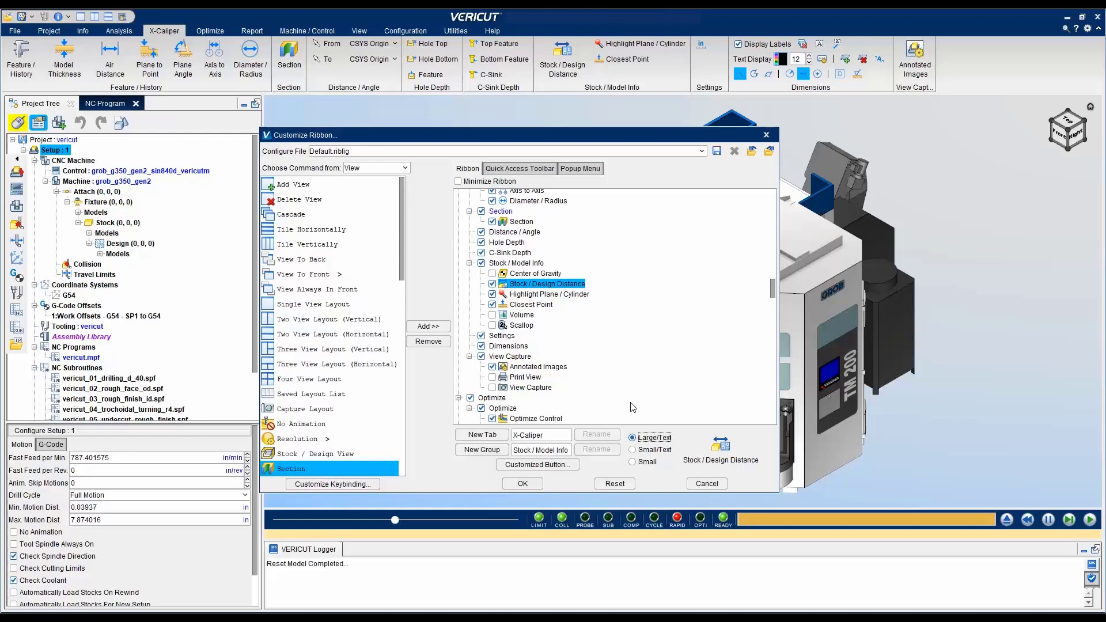
Create a new 'Calculator' ribbon tab and rename its group to 'Calculator'
key(Tab)
text(Calculator)
click(481, 434)
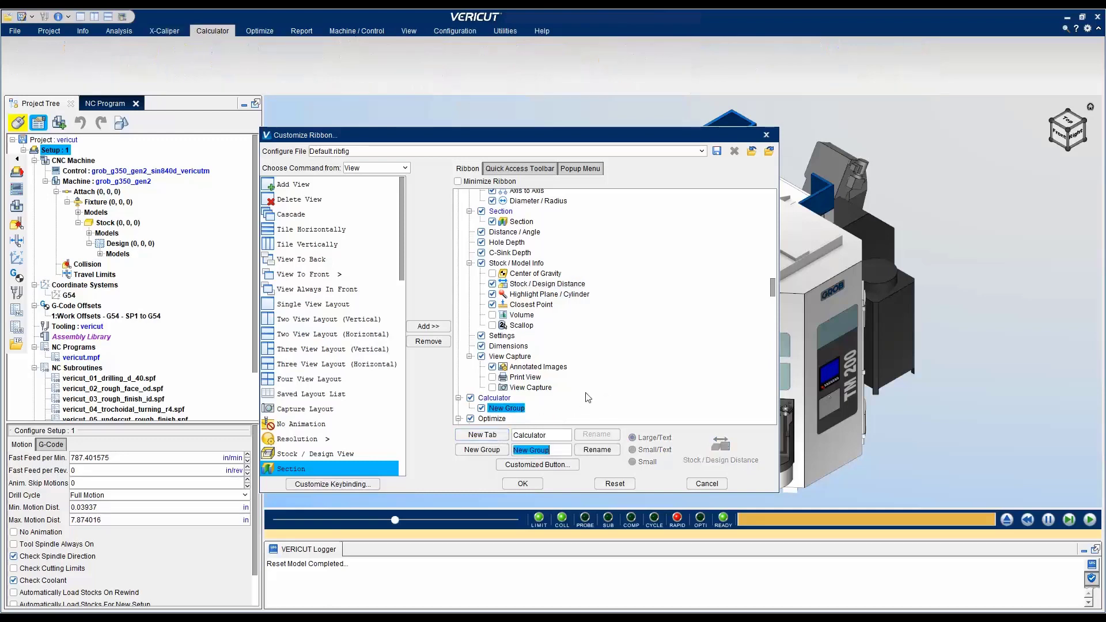
text(Calculator)
click(596, 450)
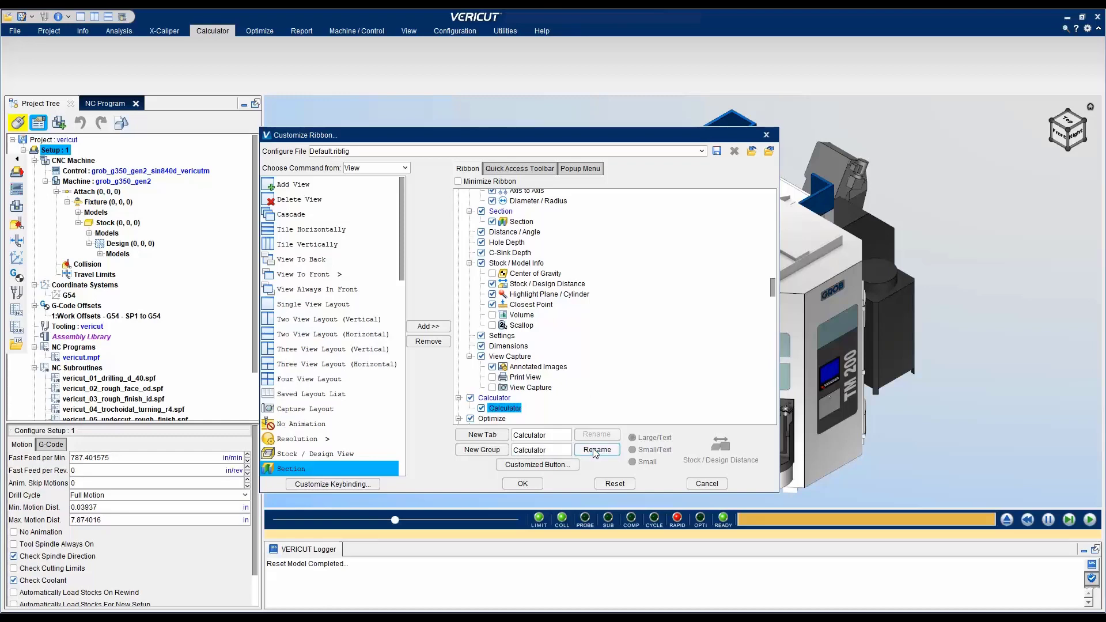
click(550, 467)
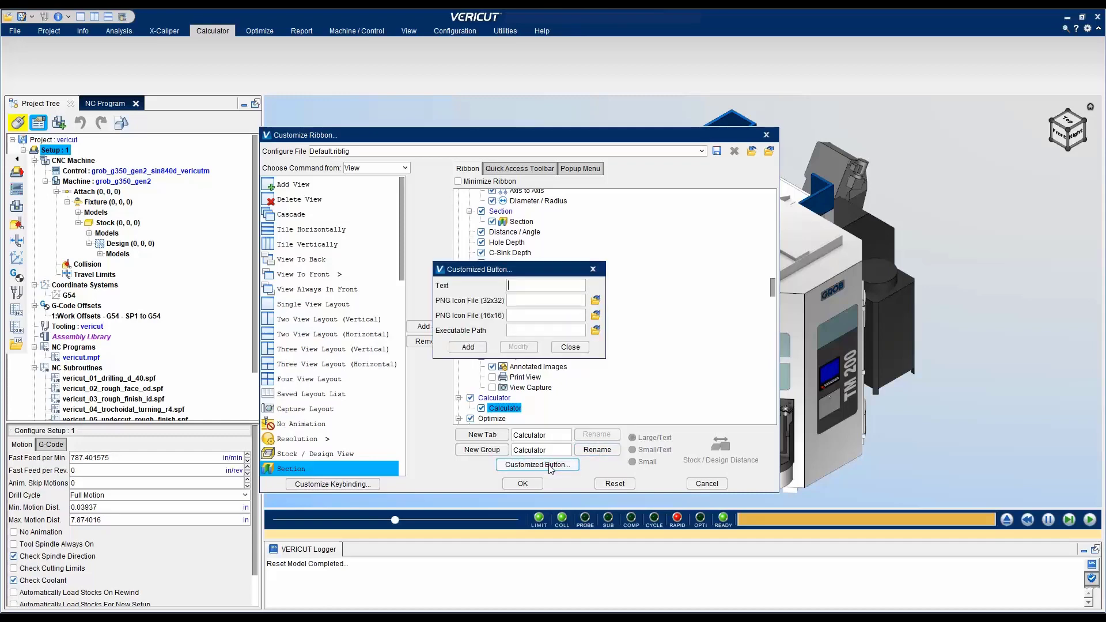
Add a 'Calculator' button launching win32calc.exe to the group and confirm the ribbon changes
text(Calculator)
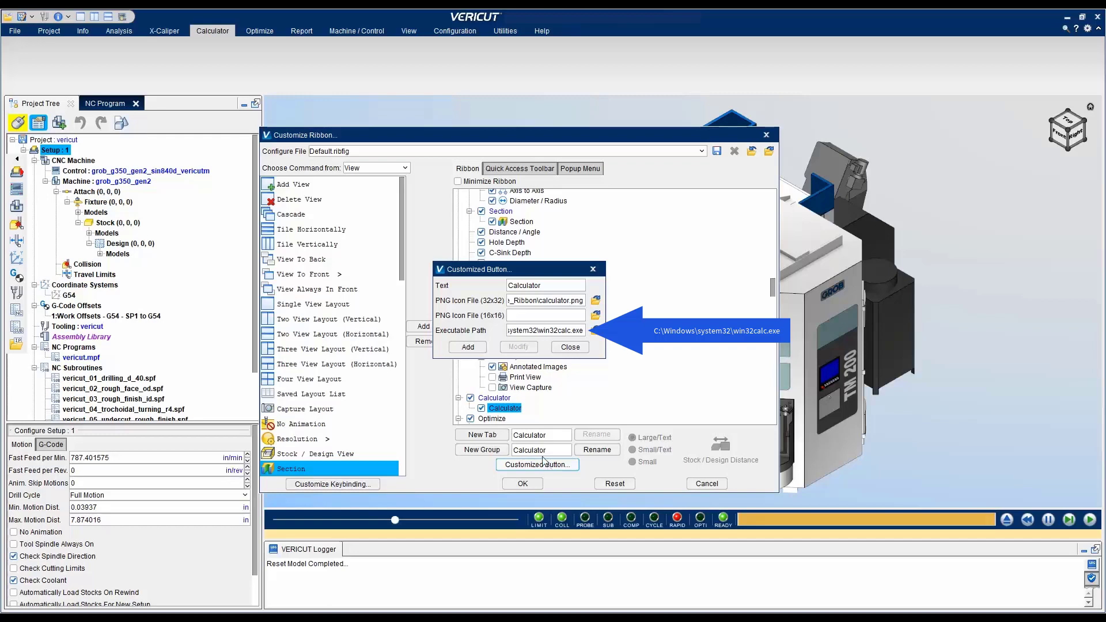
click(476, 348)
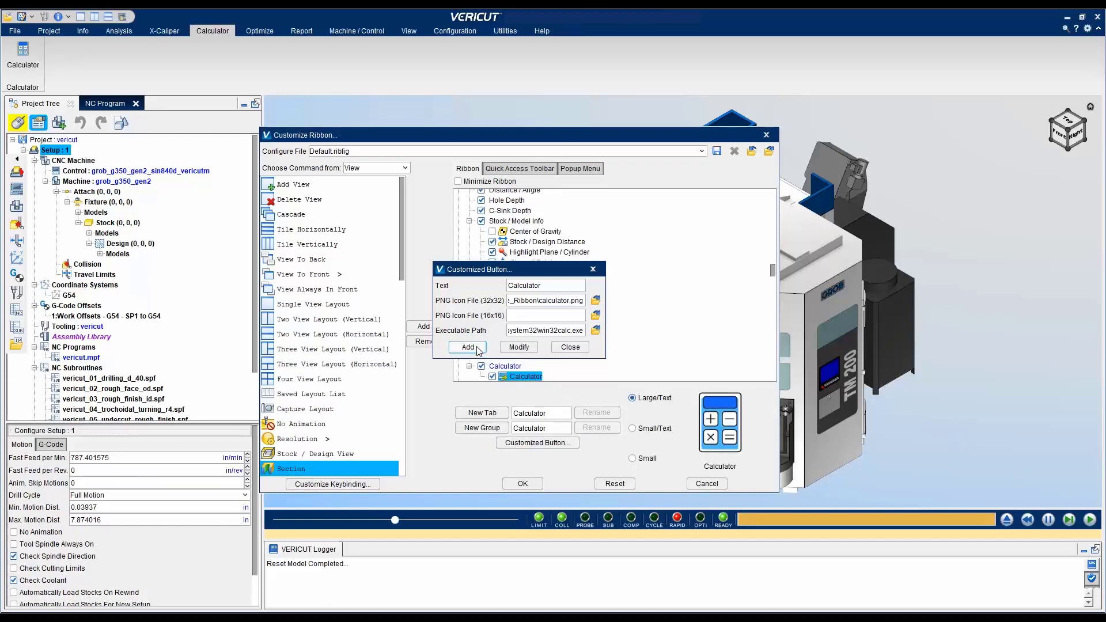
click(569, 348)
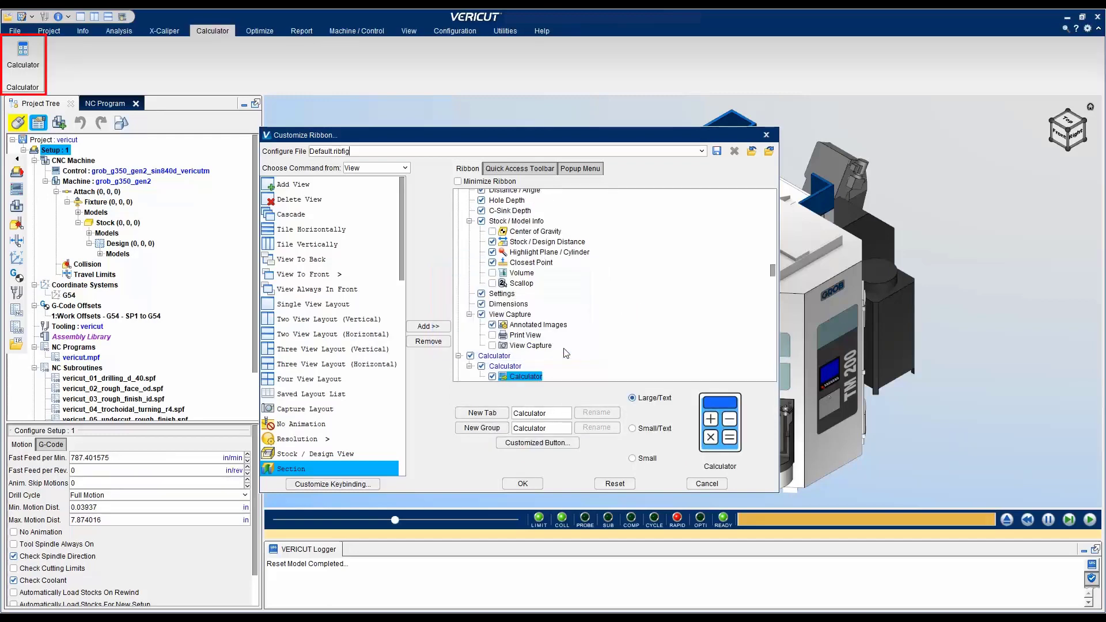
click(523, 483)
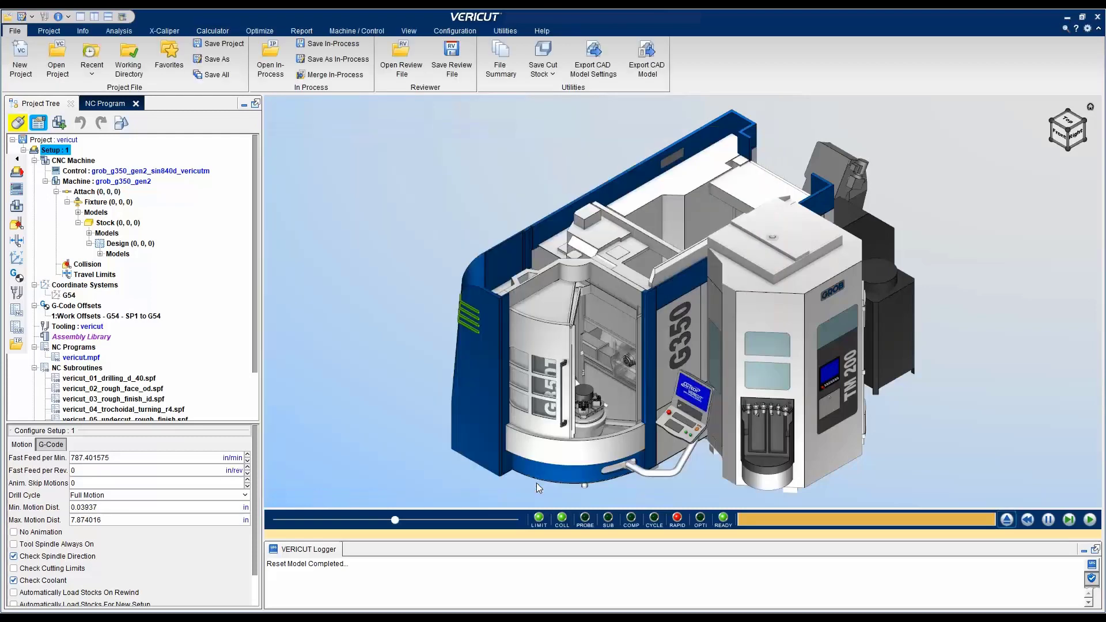
click(213, 32)
click(23, 53)
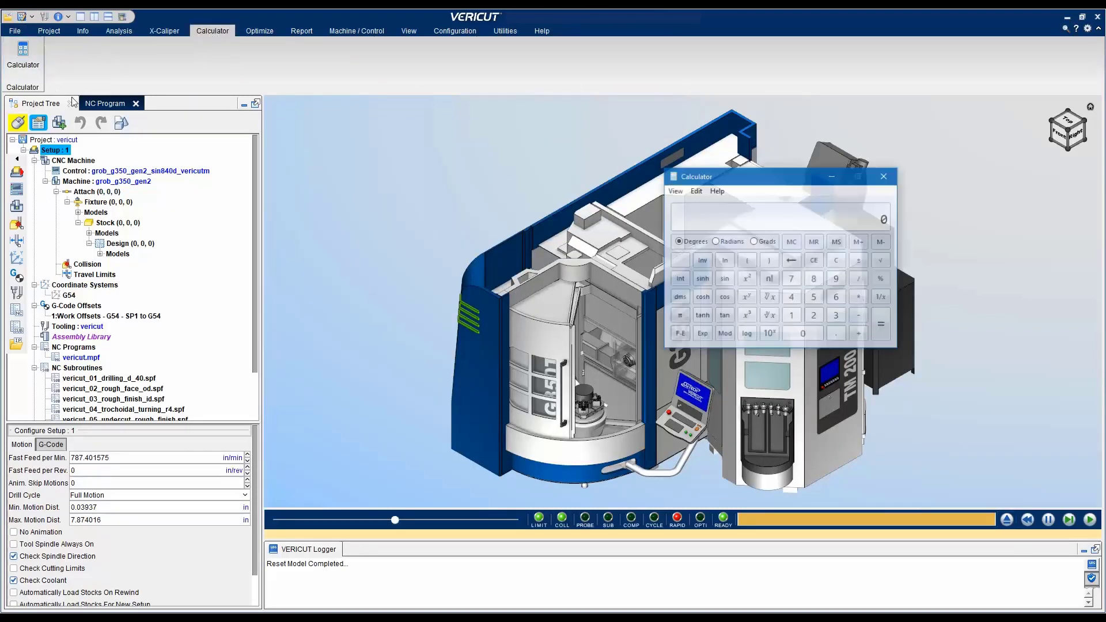
click(599, 215)
click(721, 182)
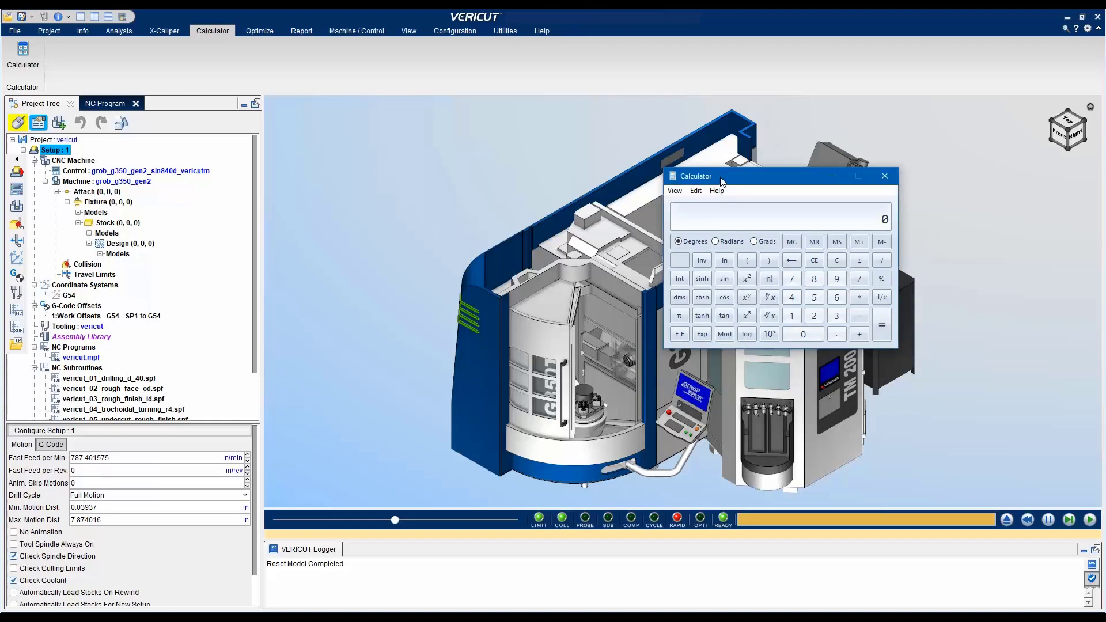
click(881, 179)
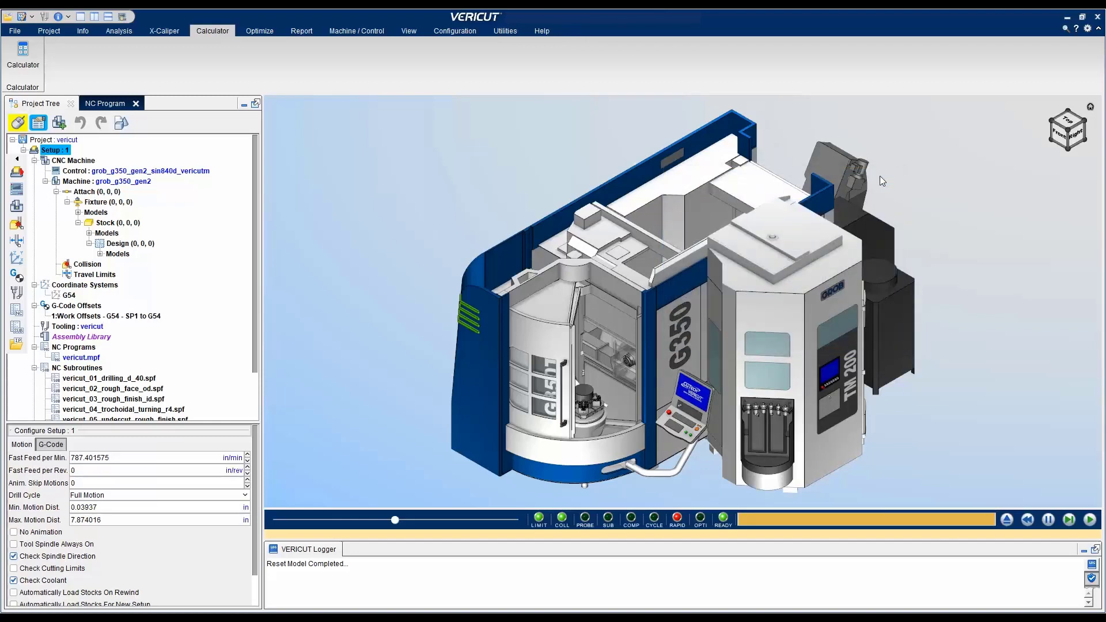
Add AUTO-DIFF from the Analysis category to the Quick Access Toolbar, then launch it there
right_click(771, 30)
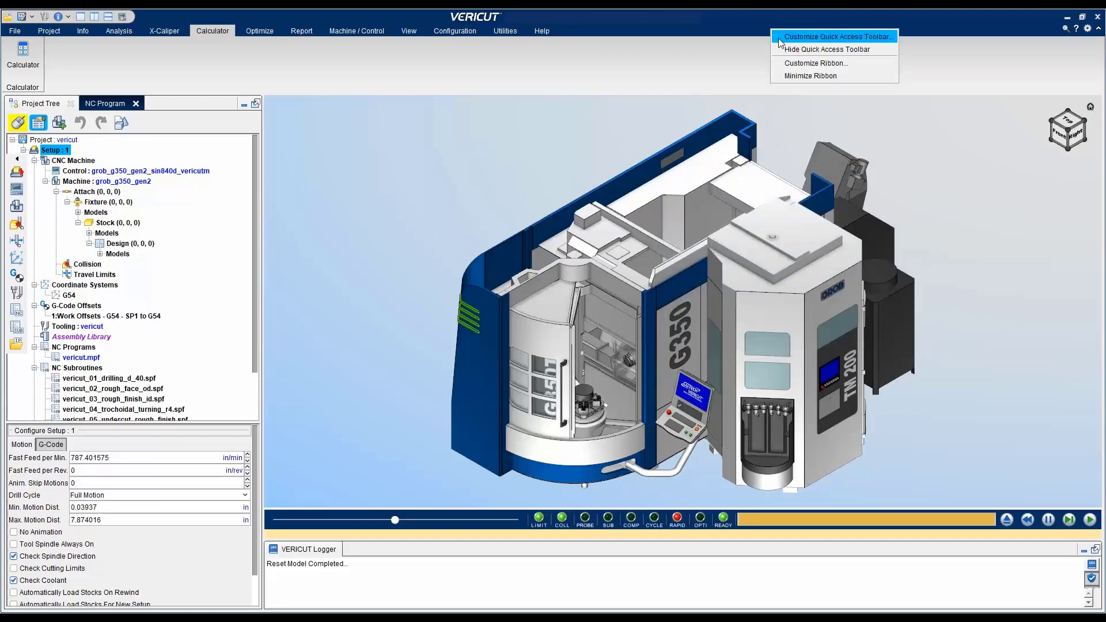
click(783, 37)
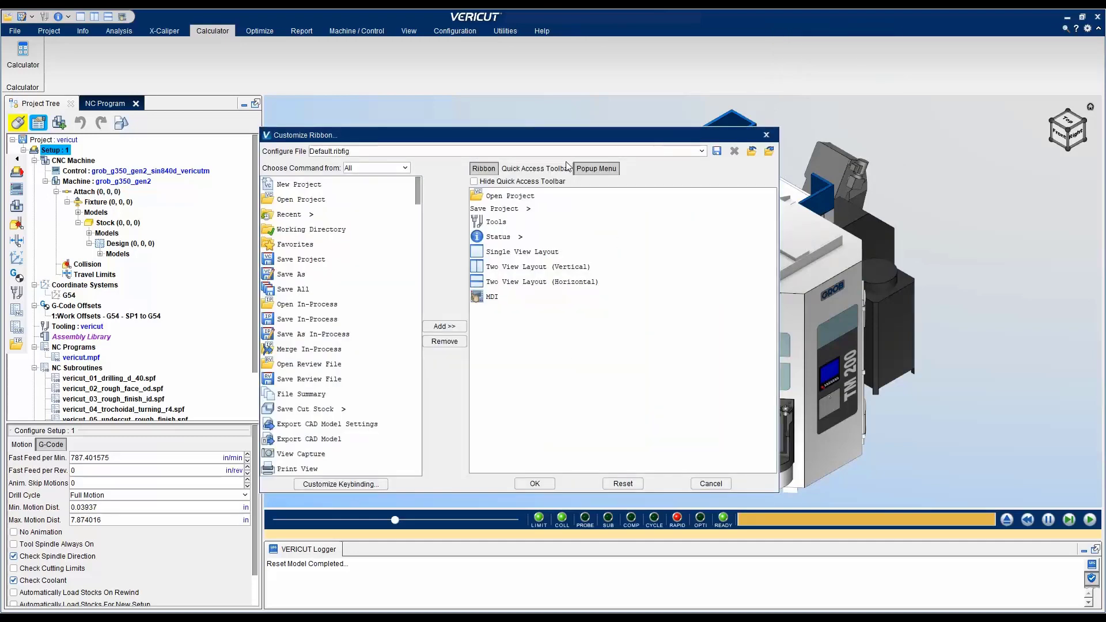
click(404, 168)
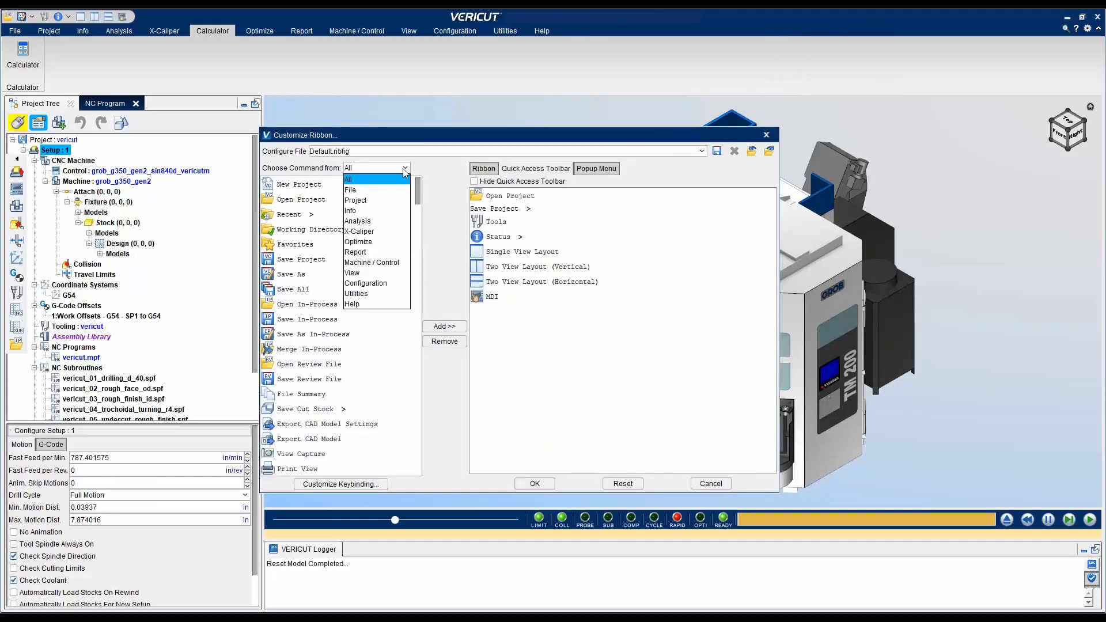
click(395, 220)
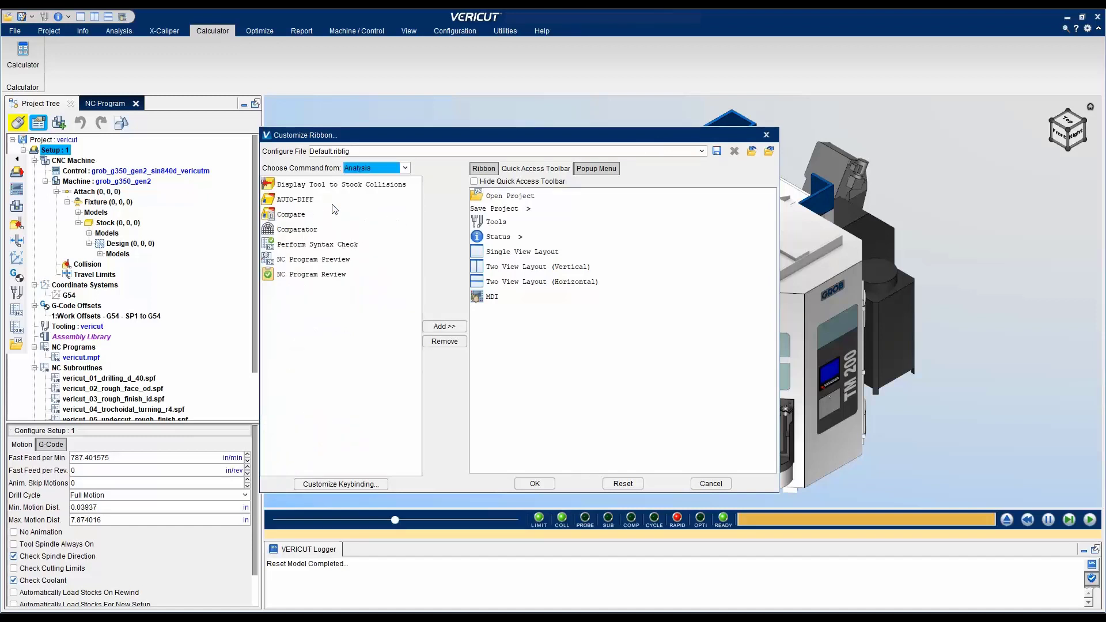
click(300, 201)
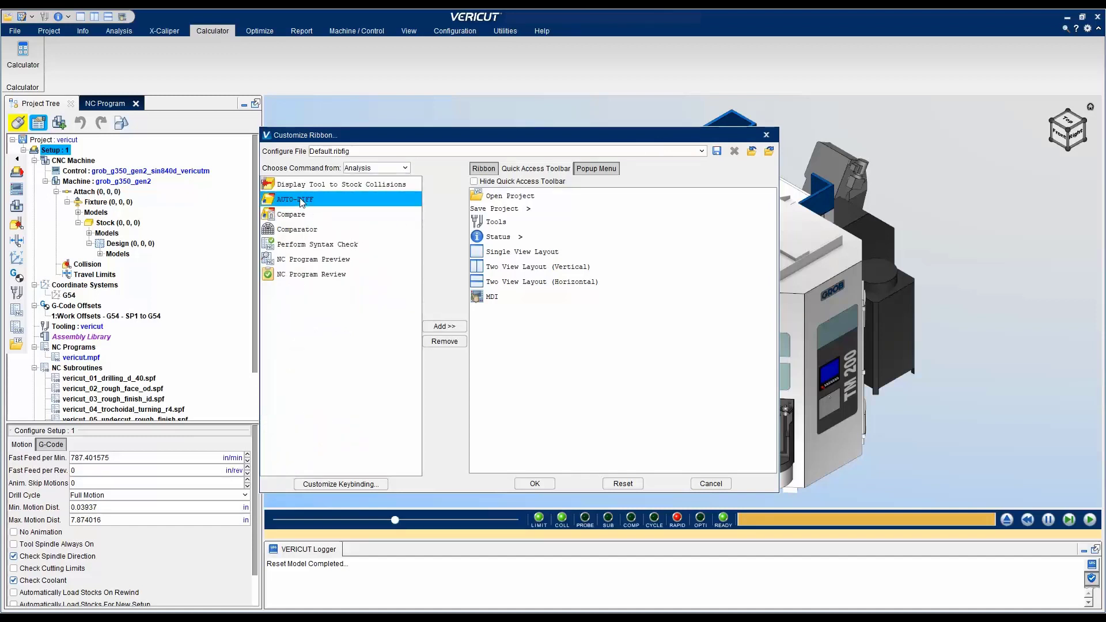
click(448, 328)
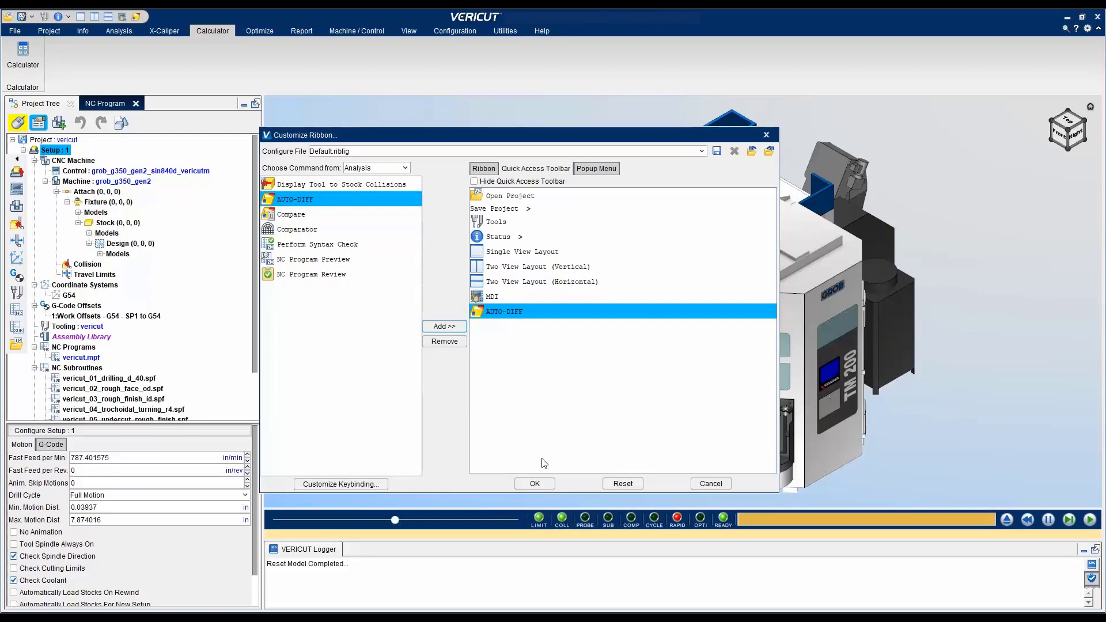
click(542, 484)
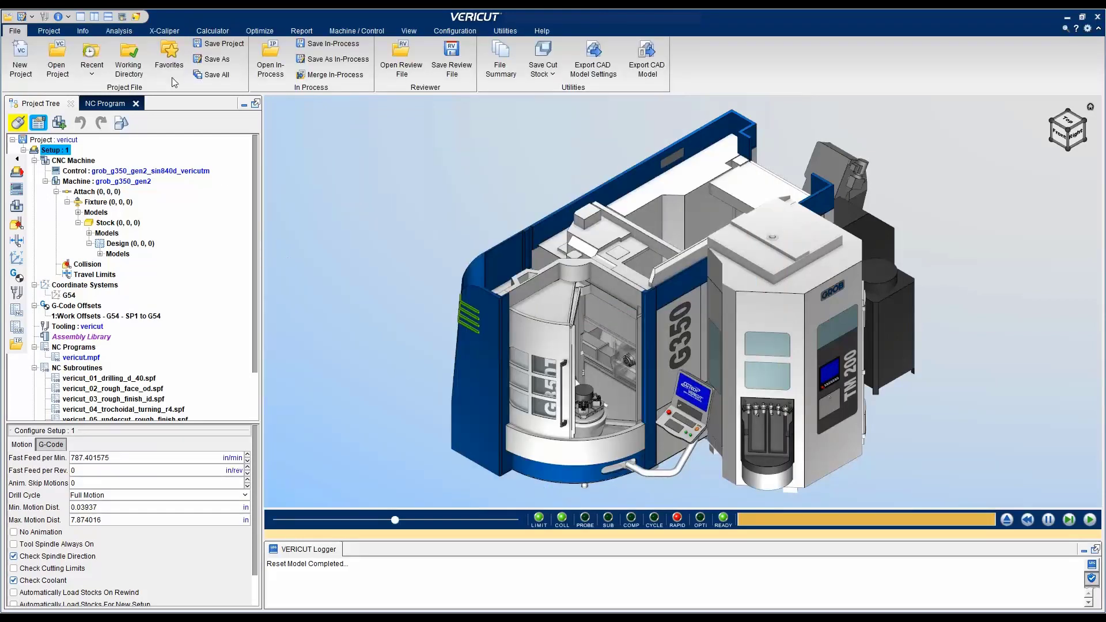
click(138, 17)
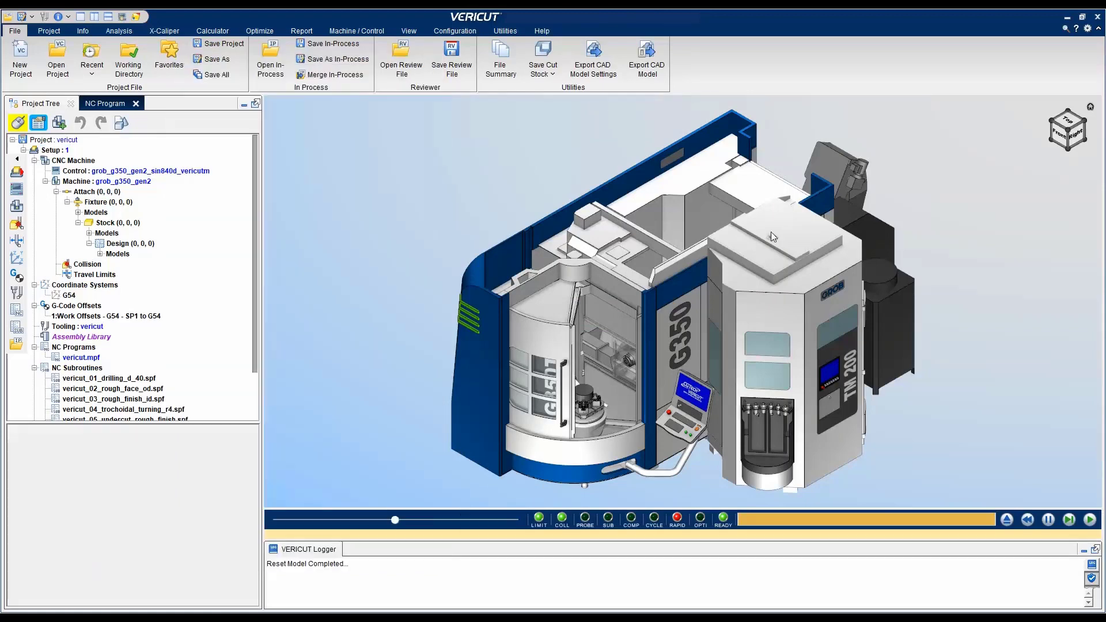
In Customize Ribbon's Popup Menu tab, create a new submenu named 'X-Caliper'
right_click(765, 64)
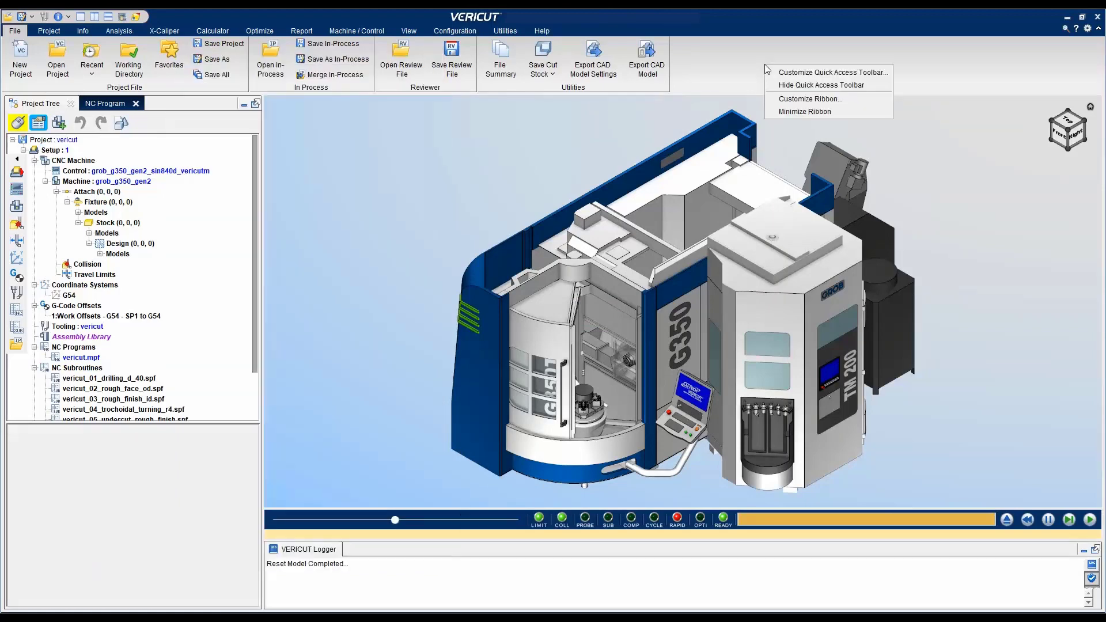
click(783, 98)
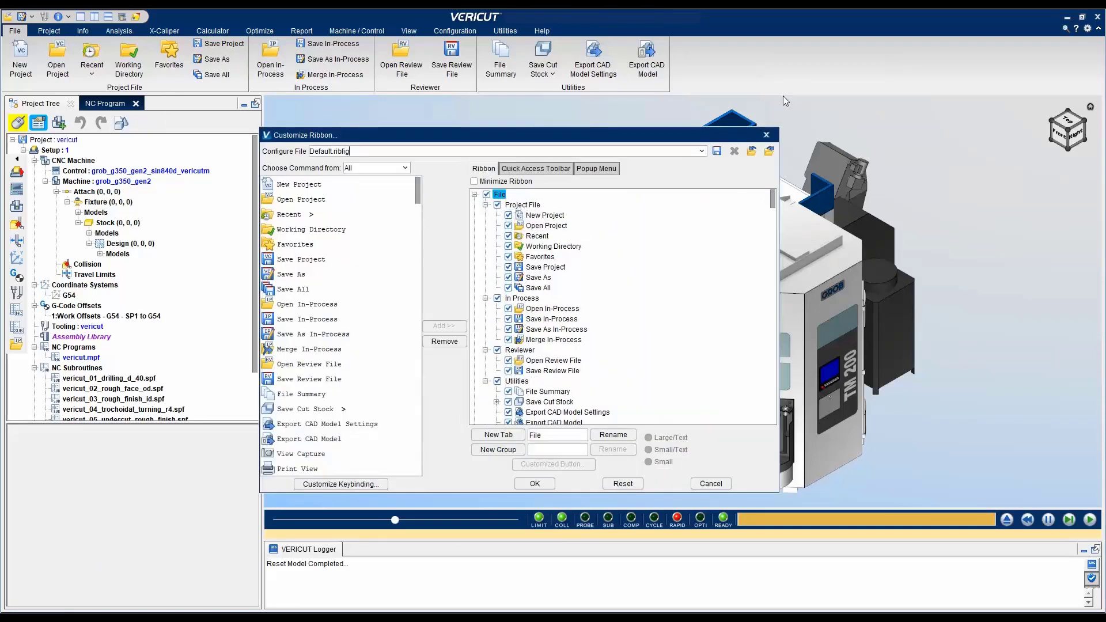
click(596, 170)
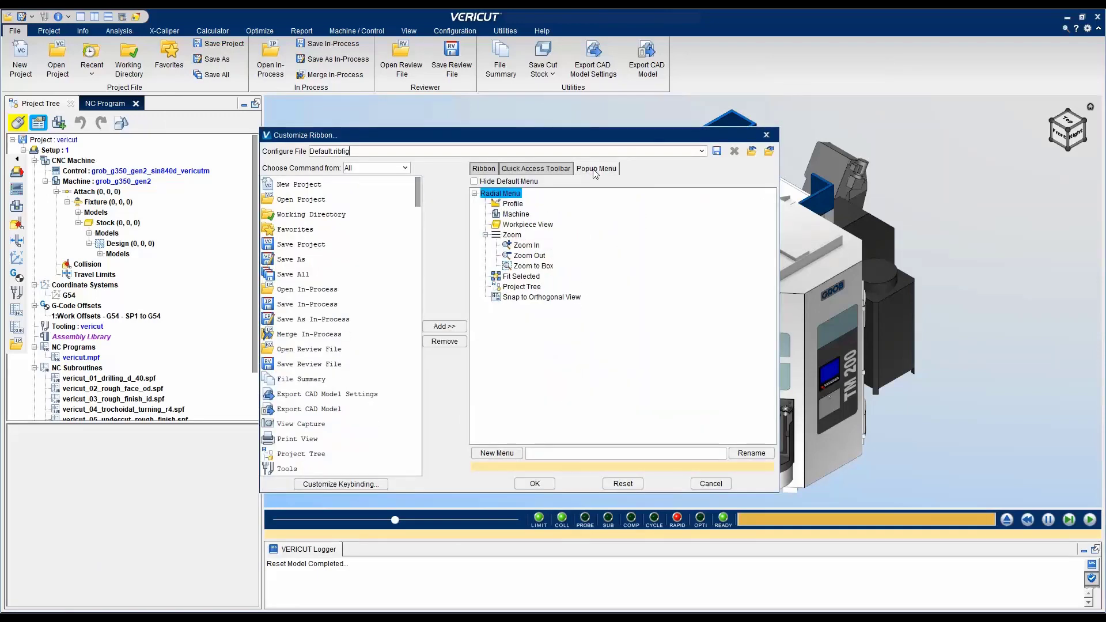
click(521, 453)
text(X-Caliper)
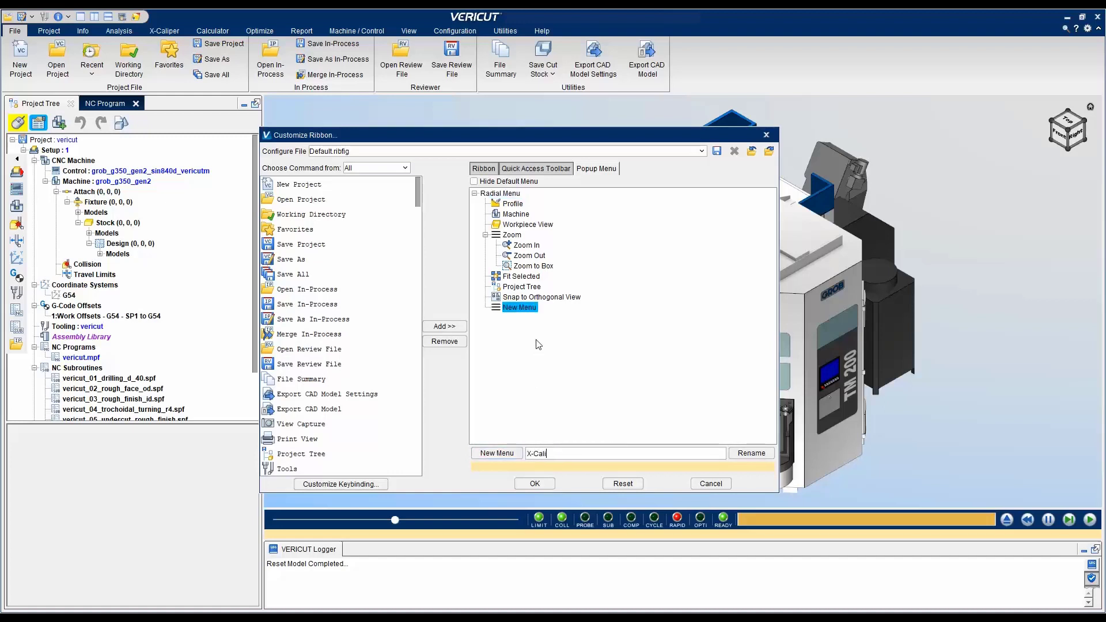
click(743, 453)
Add Model Thickness, Air Distance and Diameter / Radius from the X-Caliper category to the submenu
click(405, 168)
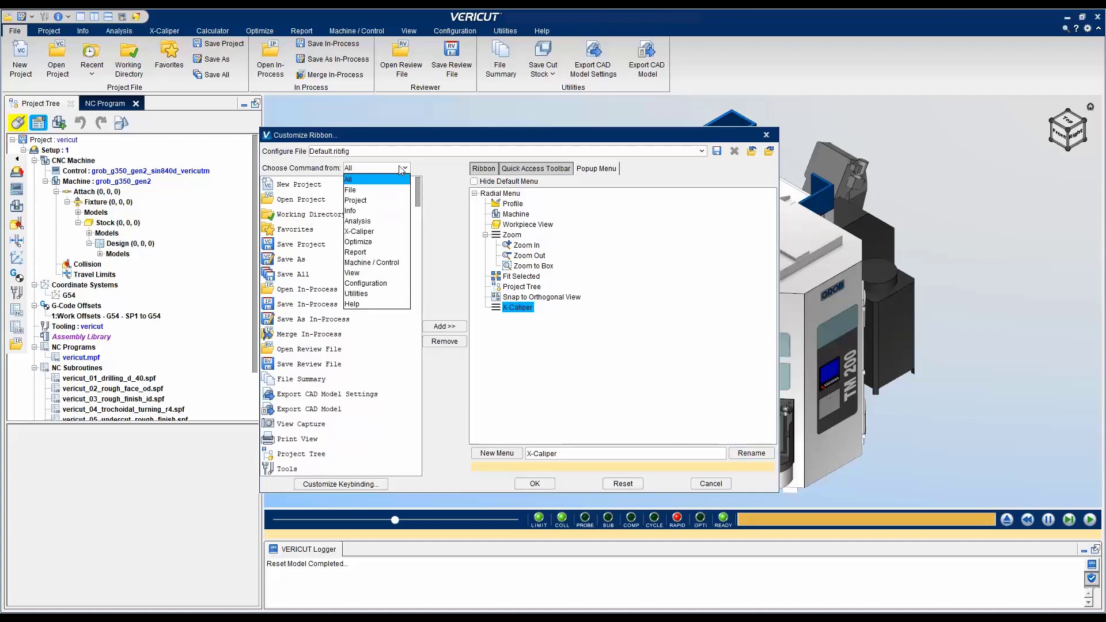
click(385, 232)
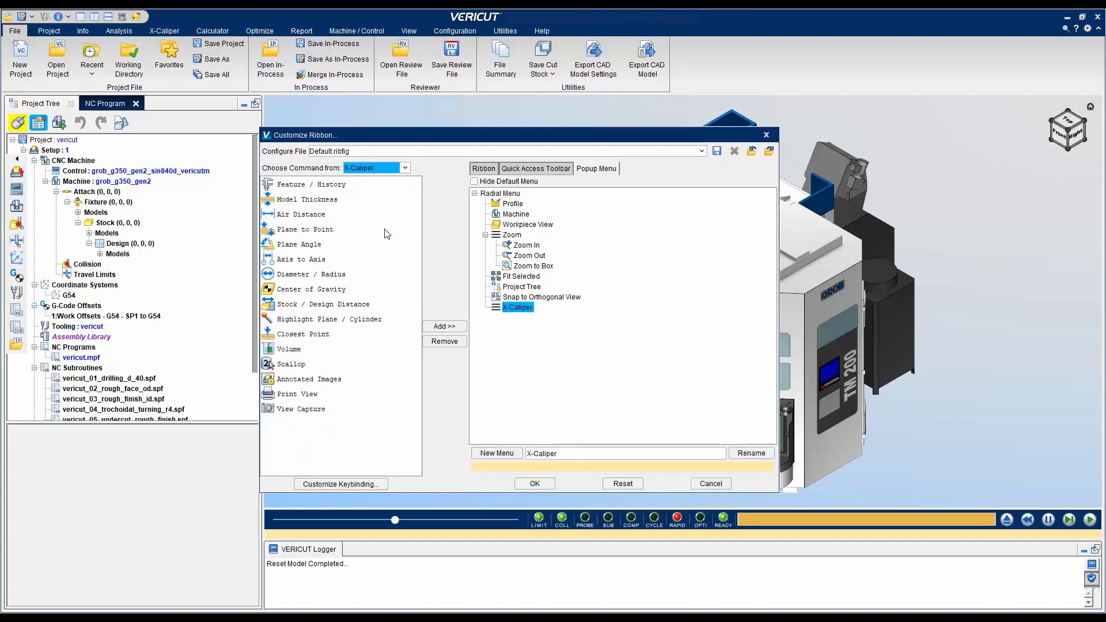
click(320, 199)
click(444, 326)
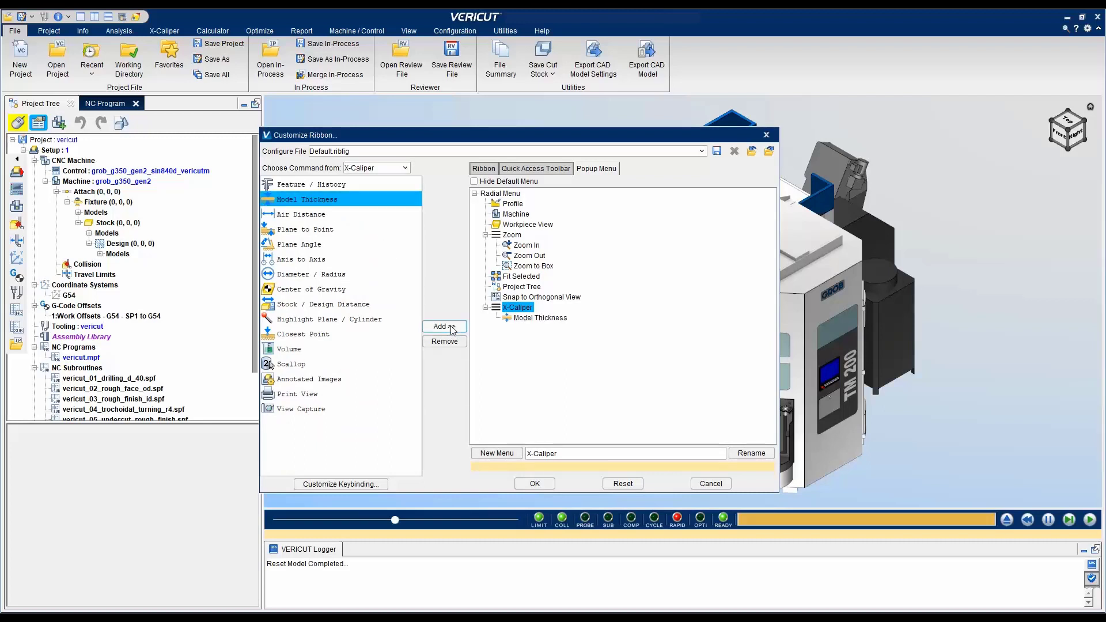
click(325, 215)
click(446, 327)
click(334, 274)
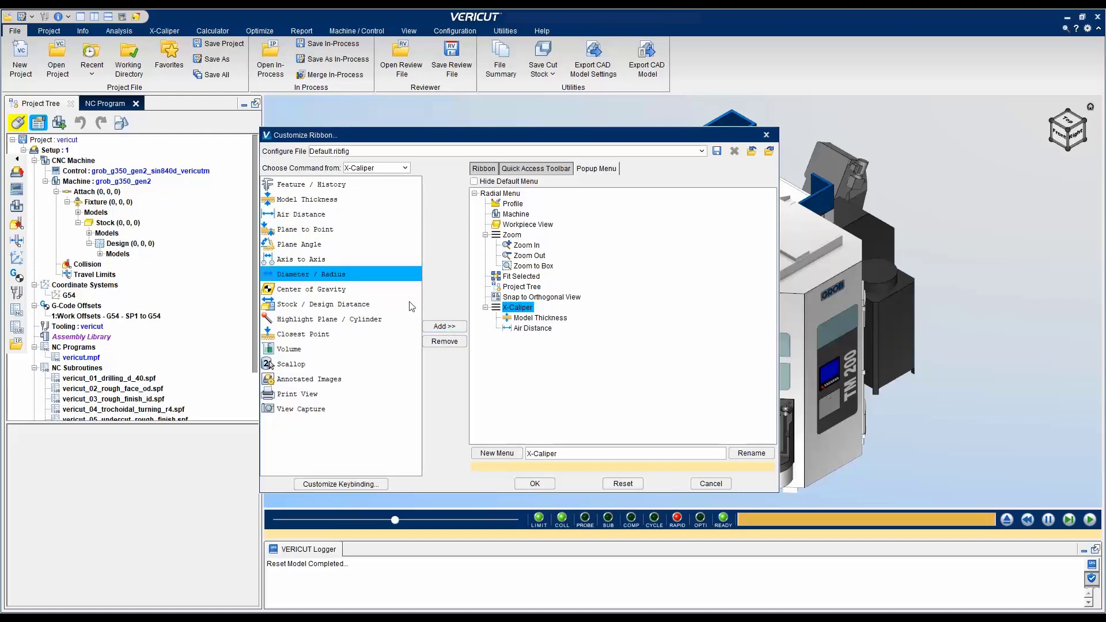
click(443, 330)
Apply the popup changes and open the X-Caliper submenu from the viewport radial menu
click(541, 482)
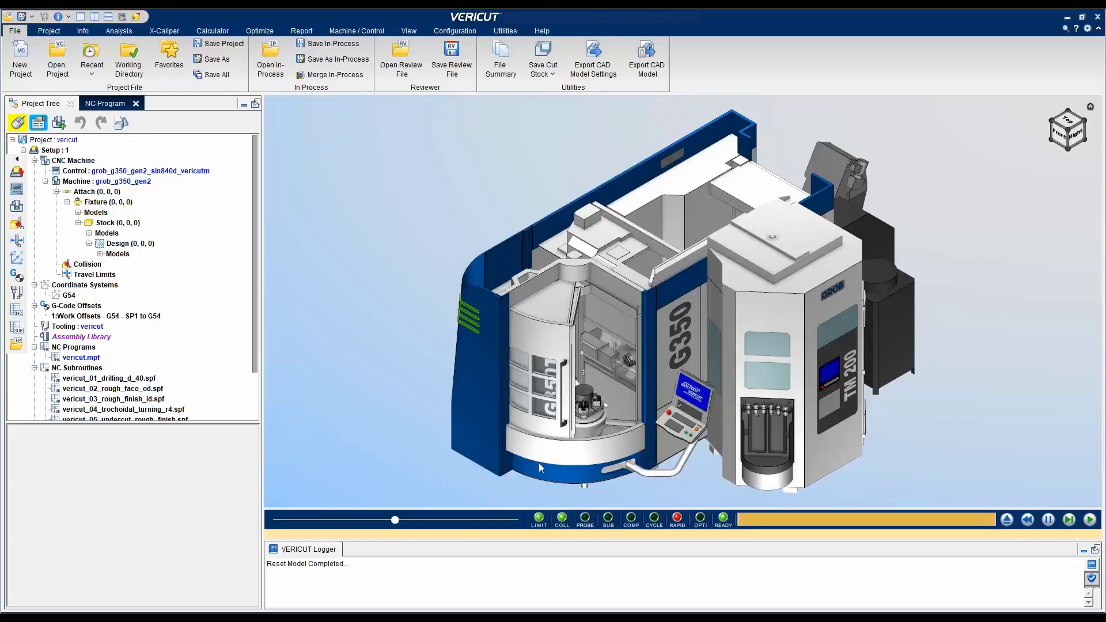
right_click(396, 280)
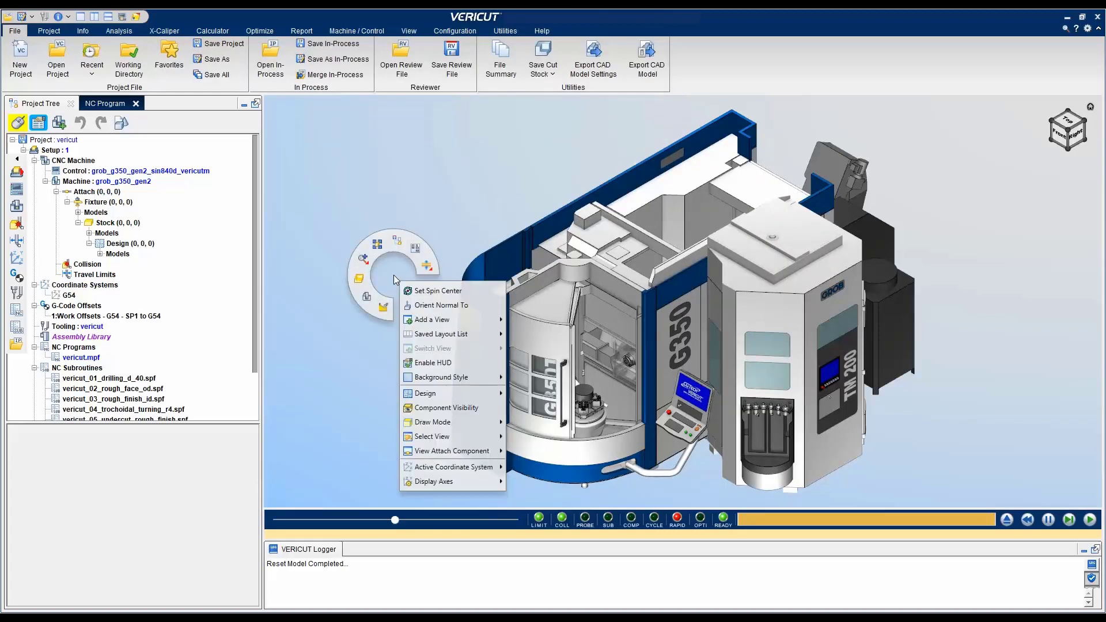
click(425, 266)
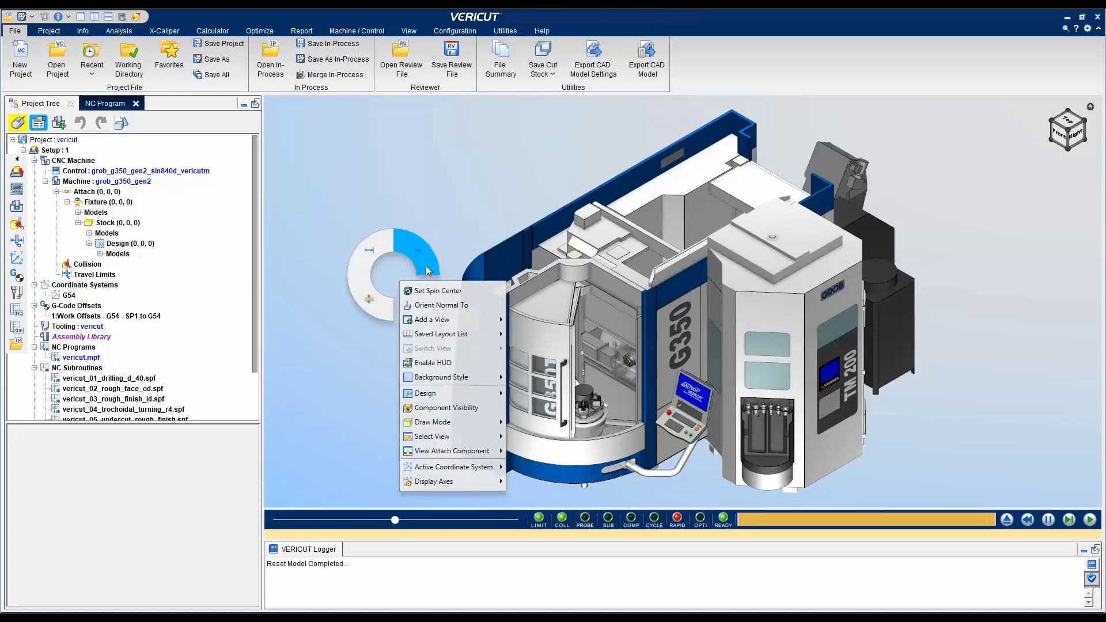